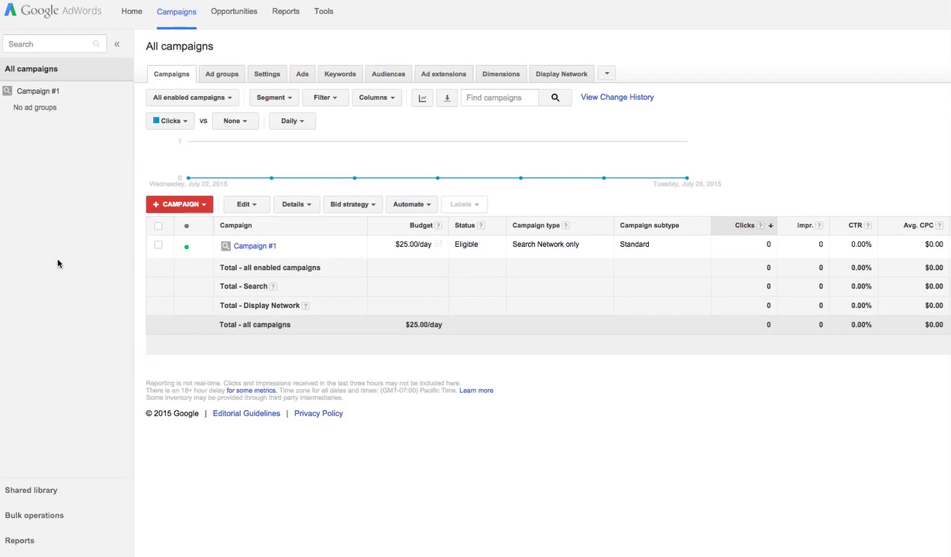
# - Start a new Display Network only campaign with no marketing objective, dismissing the marketing objective introduction
pyautogui.click(157, 206)
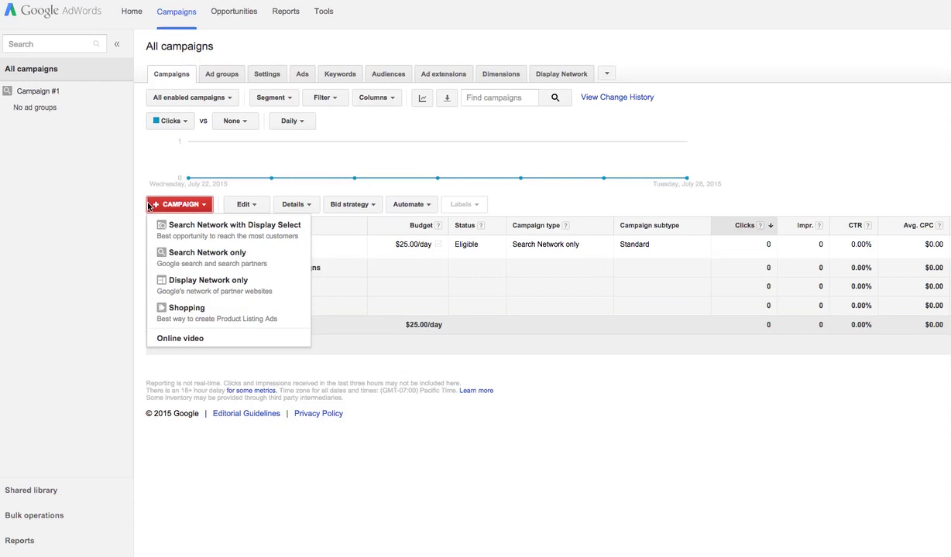
pyautogui.click(206, 288)
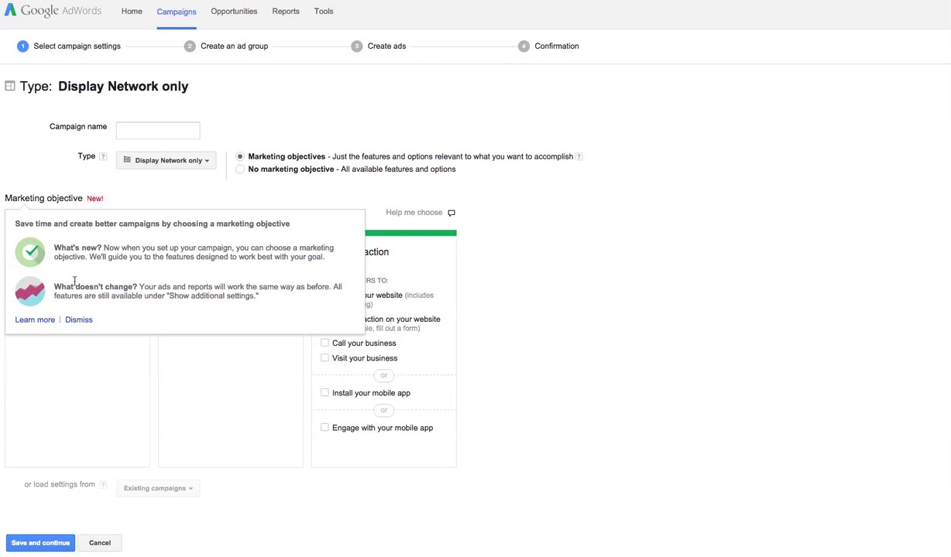
pyautogui.click(79, 320)
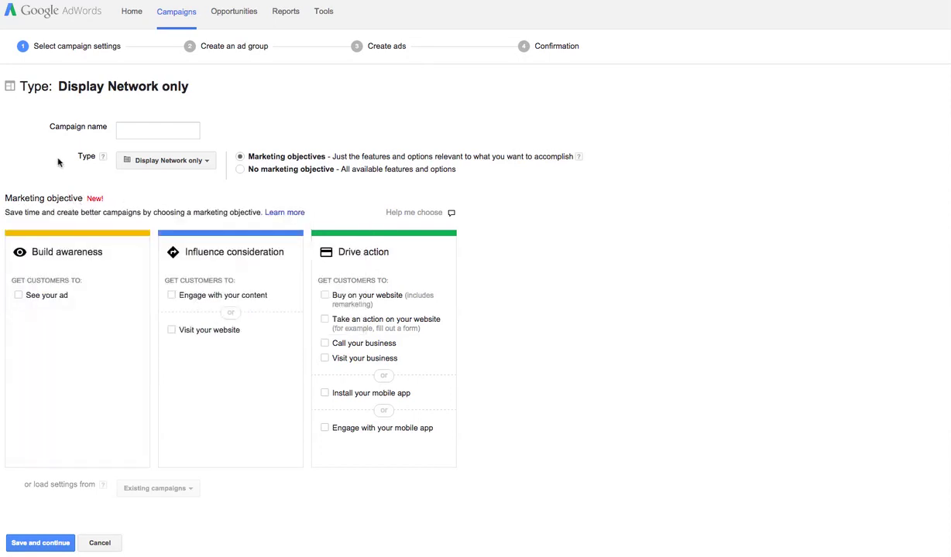
pyautogui.click(242, 171)
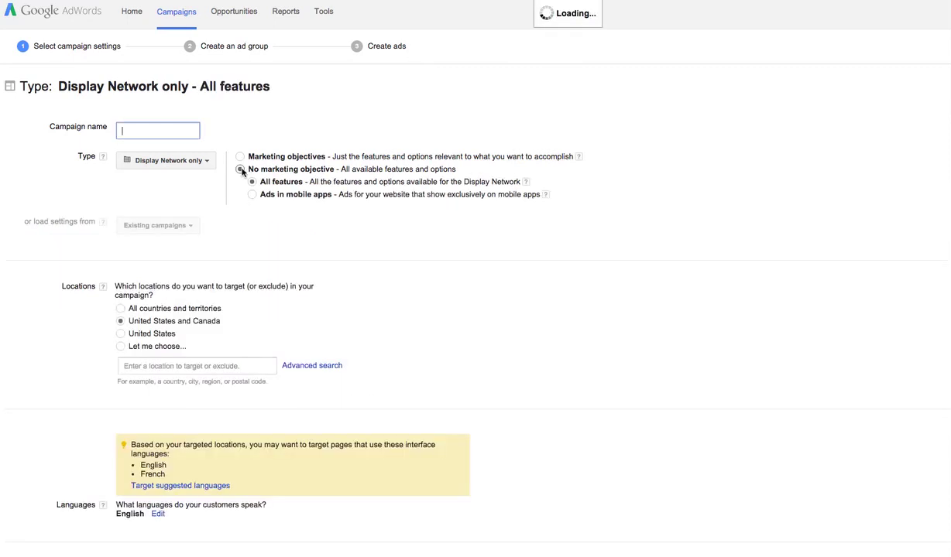
# - Name the campaign "Test Display Campaign" and target only the United States
pyautogui.click(133, 132)
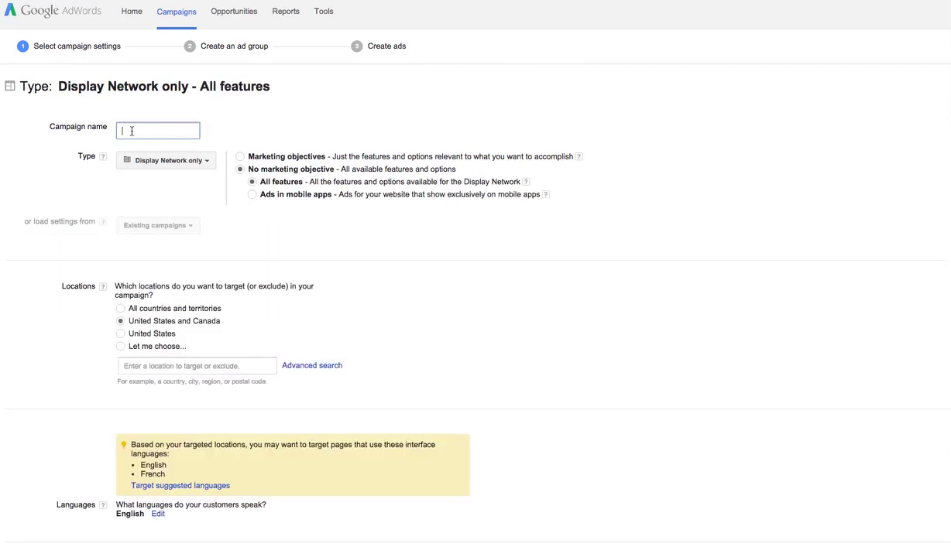
pyautogui.write('Test Display Campaign')
pyautogui.click(120, 334)
# - Set the campaign budget to $10 per day and save the campaign settings
pyautogui.scroll(-3, 353, 339)
pyautogui.click(136, 370)
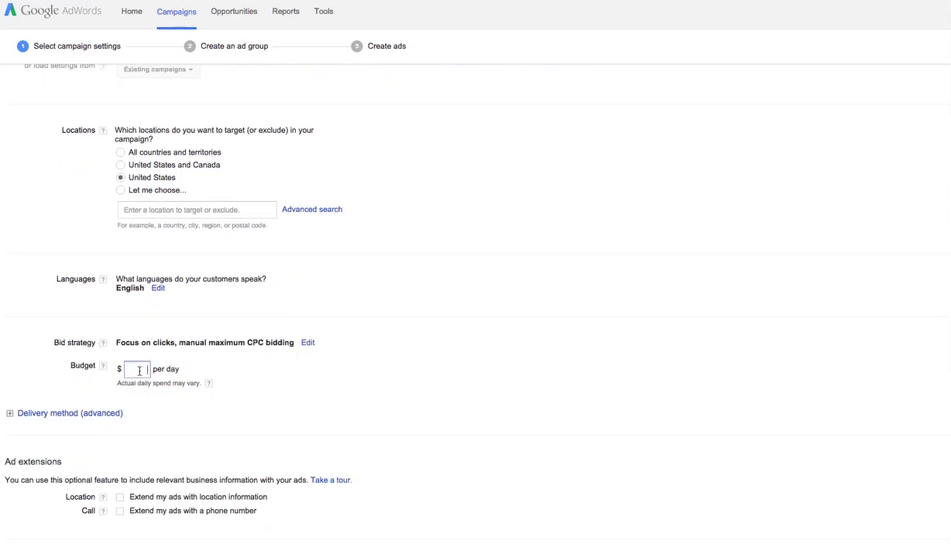
pyautogui.write('10')
pyautogui.scroll(-1, 387, 342)
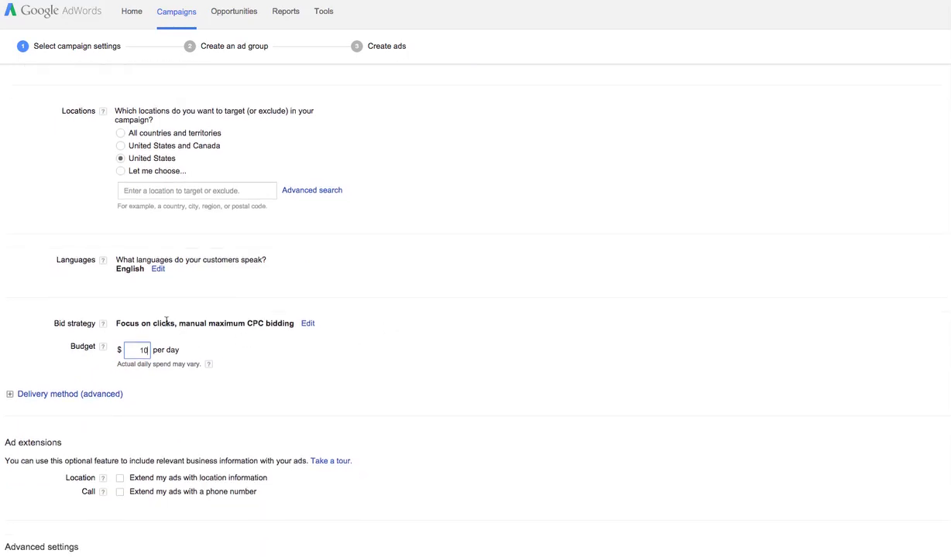
pyautogui.scroll(-3, 464, 346)
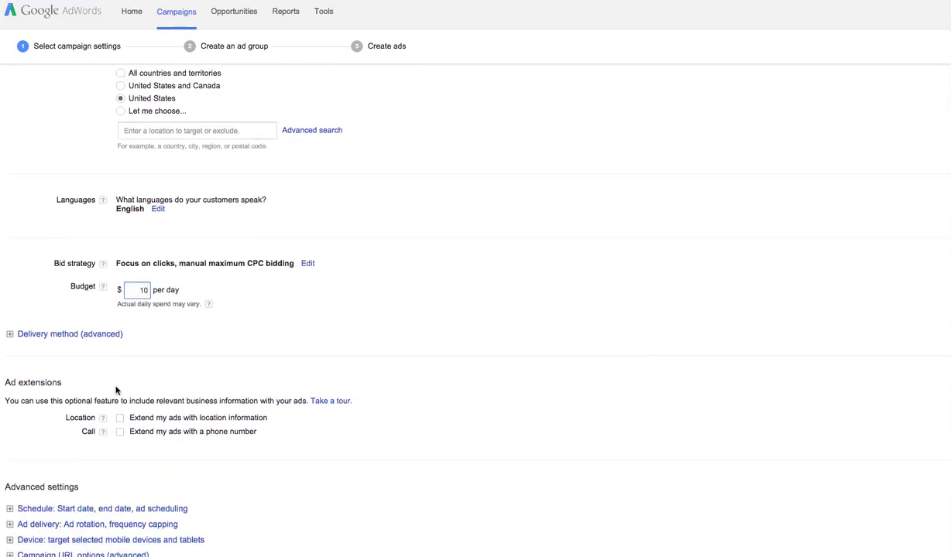
pyautogui.scroll(-5, 116, 390)
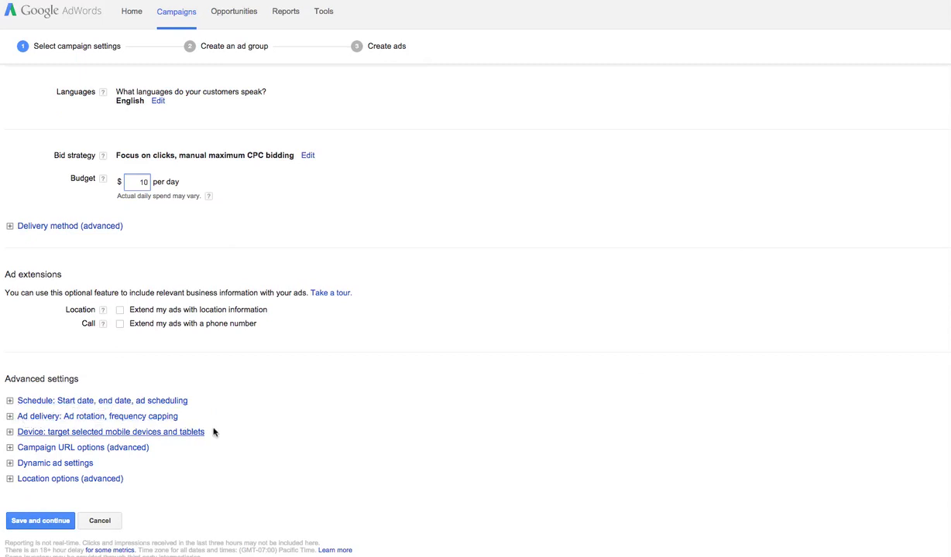
pyautogui.scroll(-1, 54, 483)
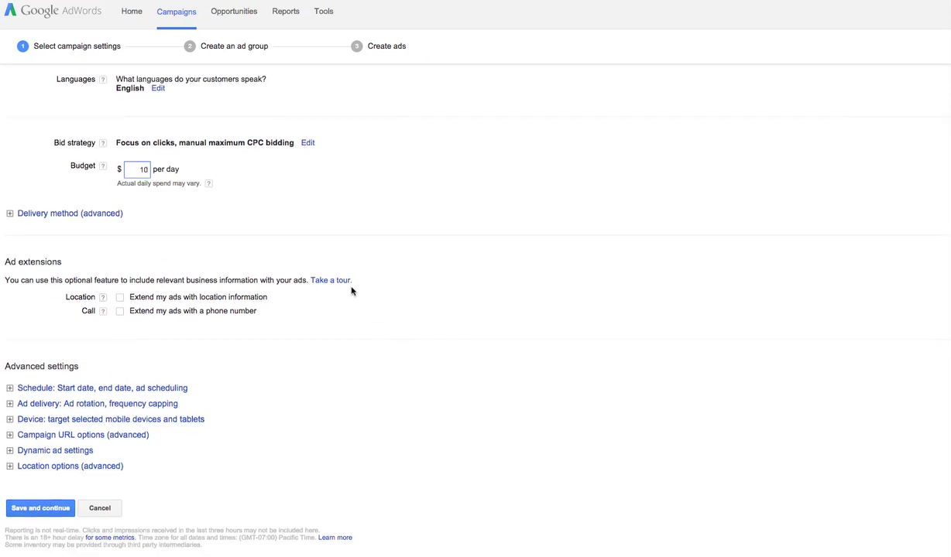
pyautogui.click(48, 510)
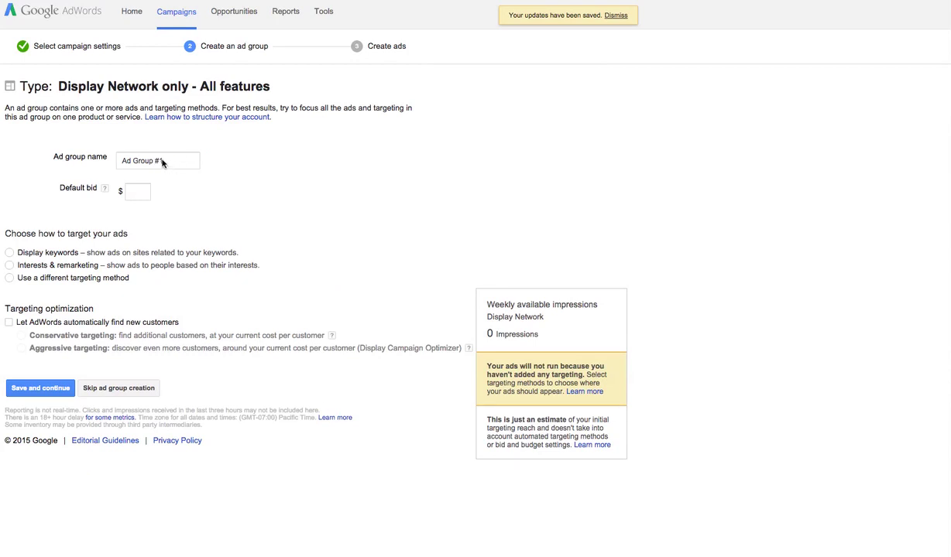
# - Name the ad group "Test Group" and set its default bid to $.35
pyautogui.click(163, 162)
pyautogui.moveTo(168, 161); pyautogui.dragTo(117, 161)
pyautogui.write('Test Group')
pyautogui.click(132, 191)
pyautogui.write('.35')
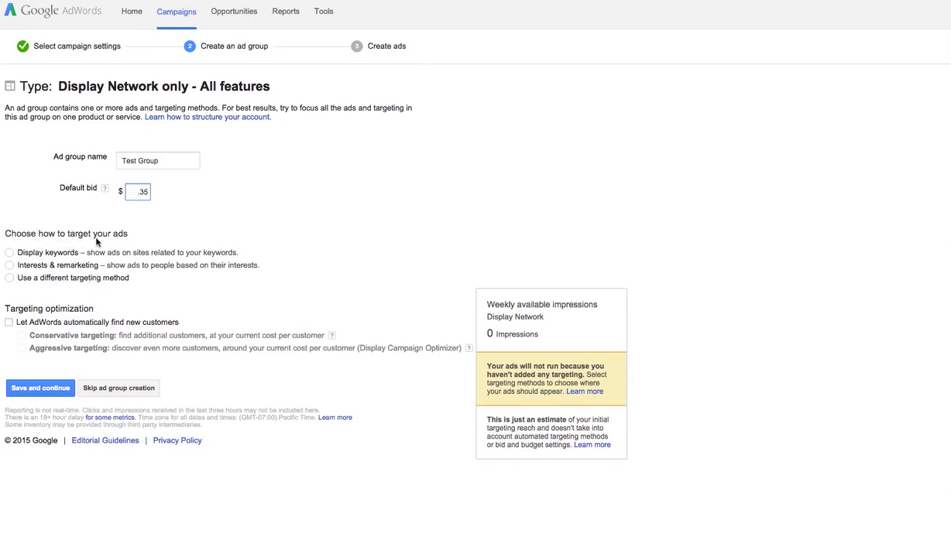
# - Target the ad group by display keywords, add the keyword "blue widgets", and save the ad group
pyautogui.click(10, 253)
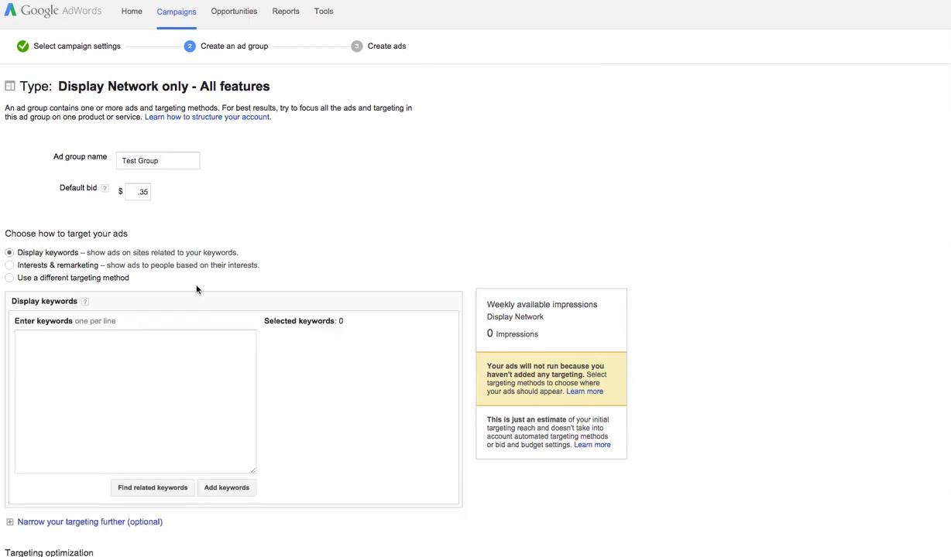
pyautogui.scroll(-1, 201, 282)
pyautogui.click(54, 319)
pyautogui.write('blue widgets')
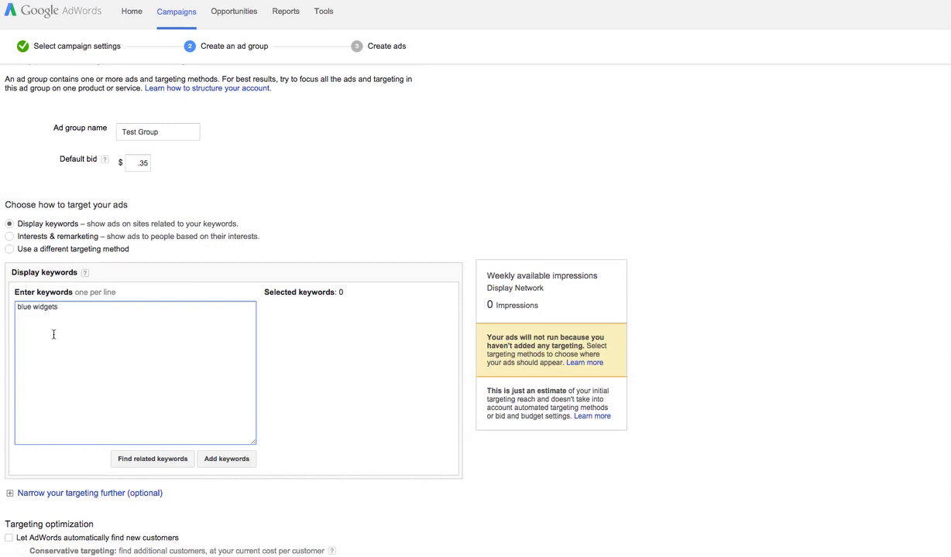
pyautogui.scroll(-2, 214, 313)
pyautogui.scroll(-1, 192, 313)
pyautogui.click(251, 363)
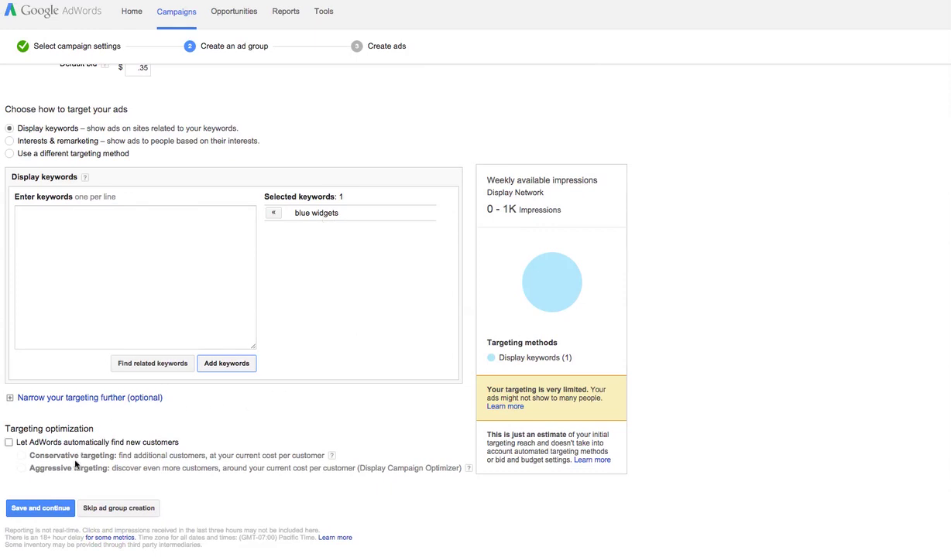
pyautogui.click(38, 511)
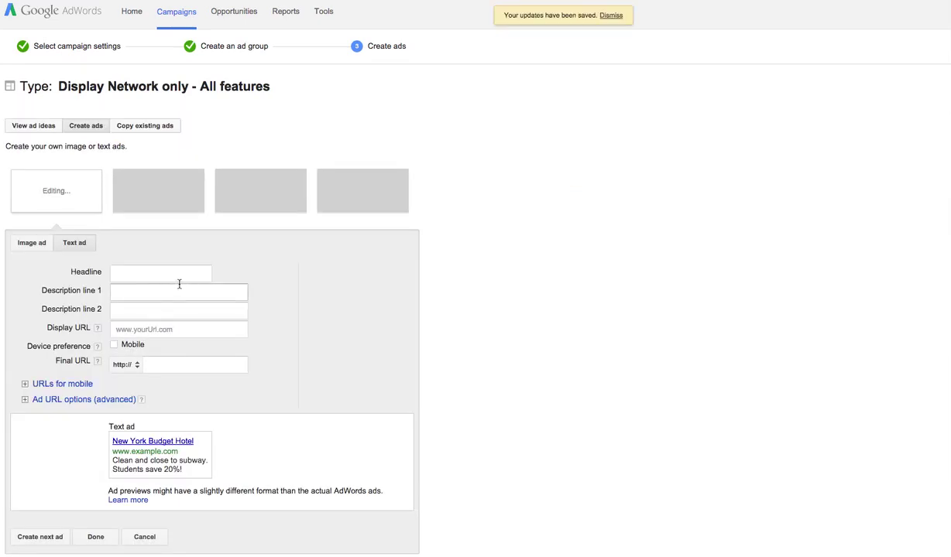
# - Give the text ad the headline "Amazing Blue Widgets"
pyautogui.click(155, 274)
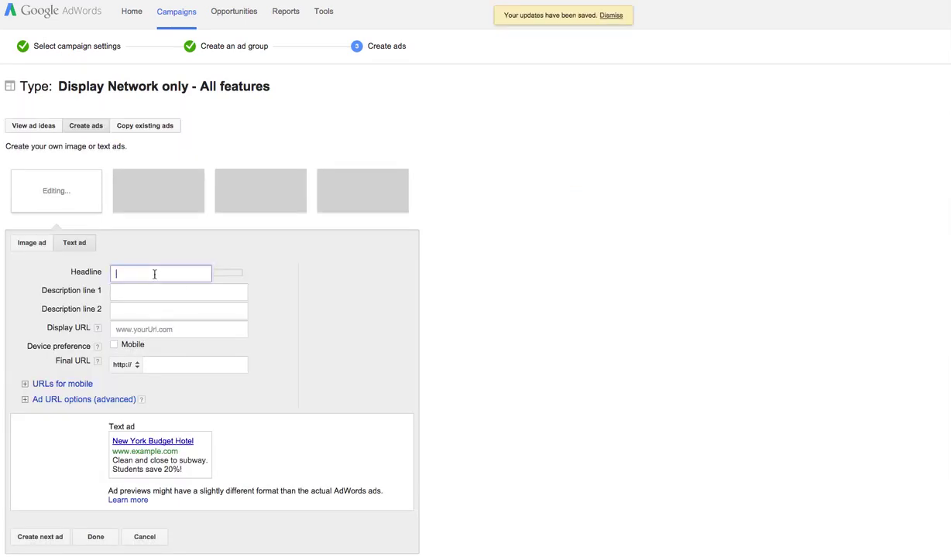
pyautogui.write('Amaz')
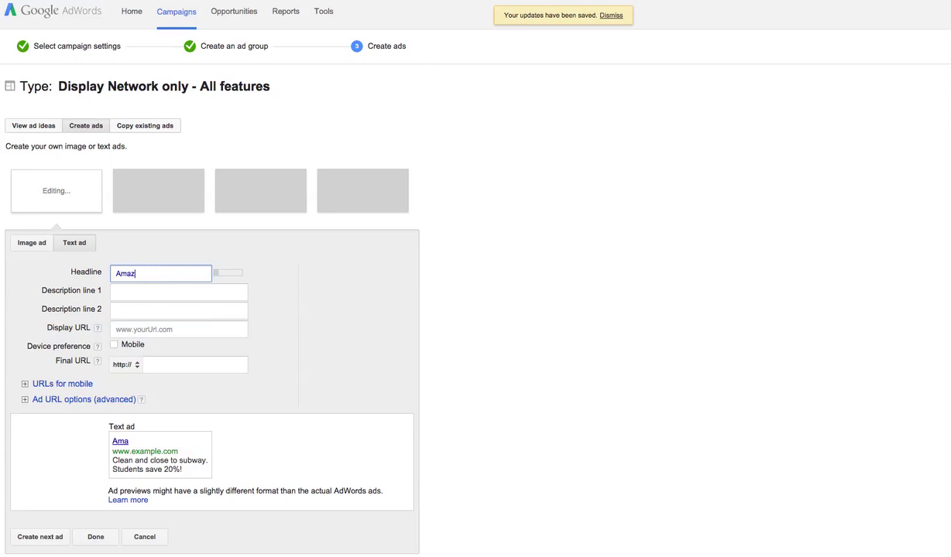
pyautogui.write('ing Blue ')
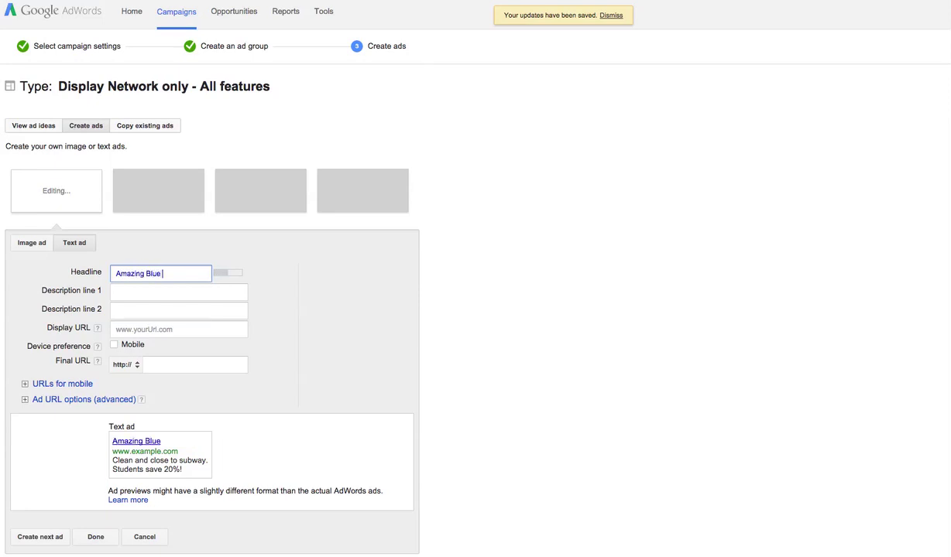
pyautogui.write('Widgets')
# - Fill in the ad's description lines with "Red Widgets Are Old School." and "Get With The Program!"
pyautogui.click(149, 292)
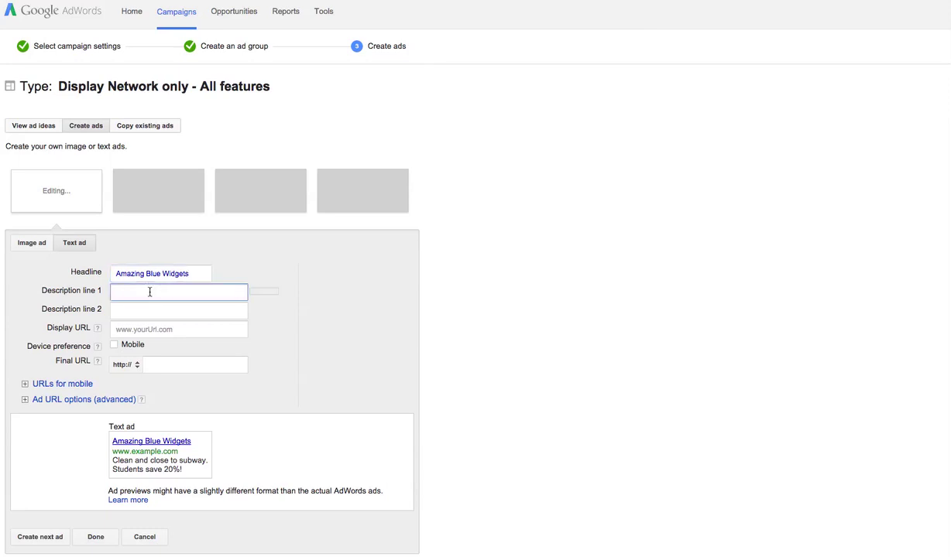
pyautogui.write('Red Widgets')
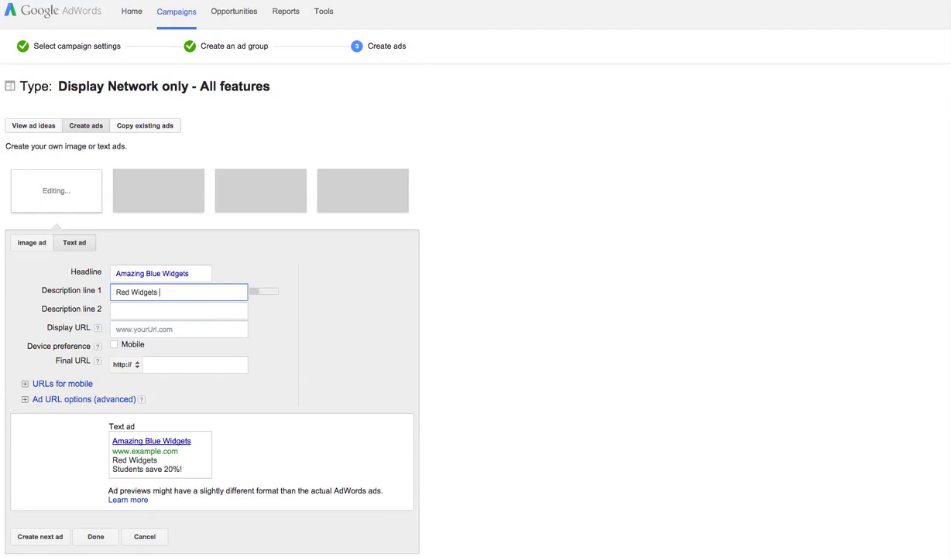
pyautogui.write(' Are Old School.')
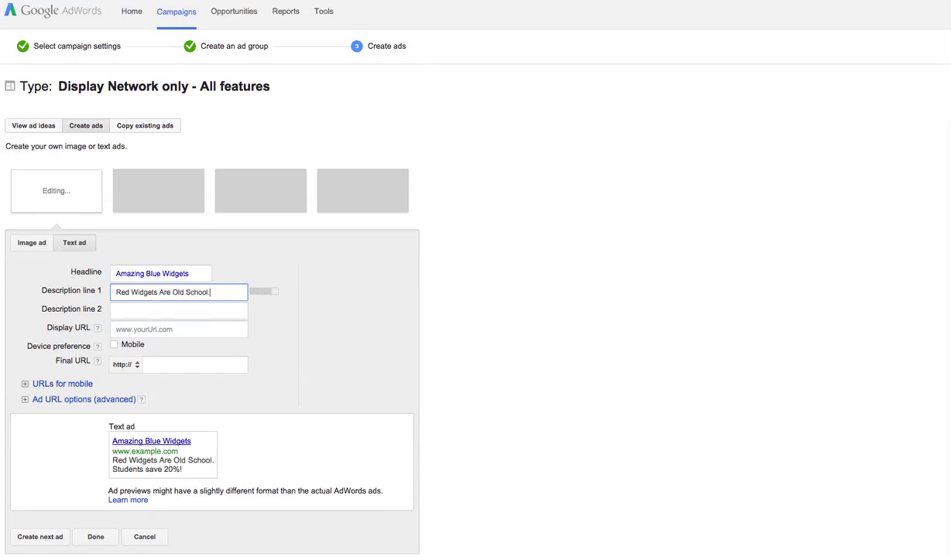
pyautogui.click(229, 310)
pyautogui.write('Ge')
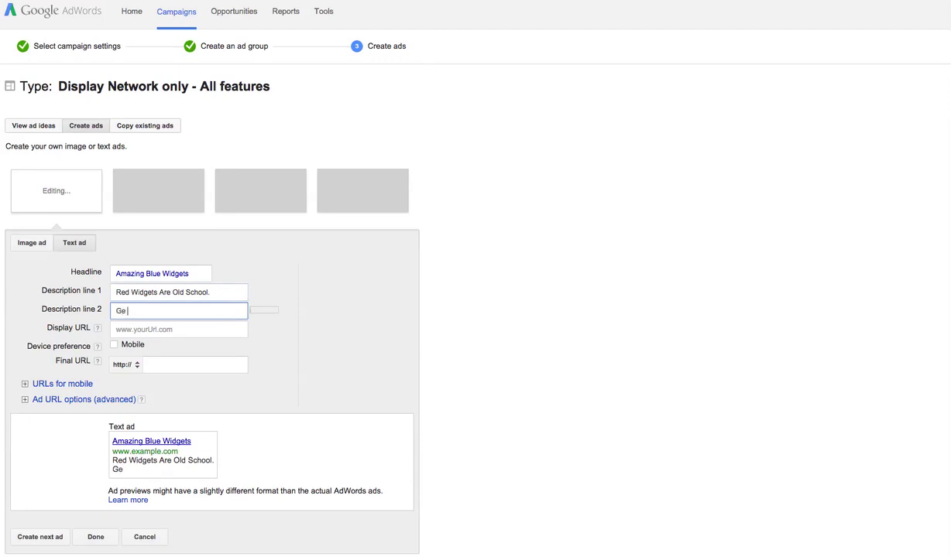
pyautogui.write('t With The Program!')
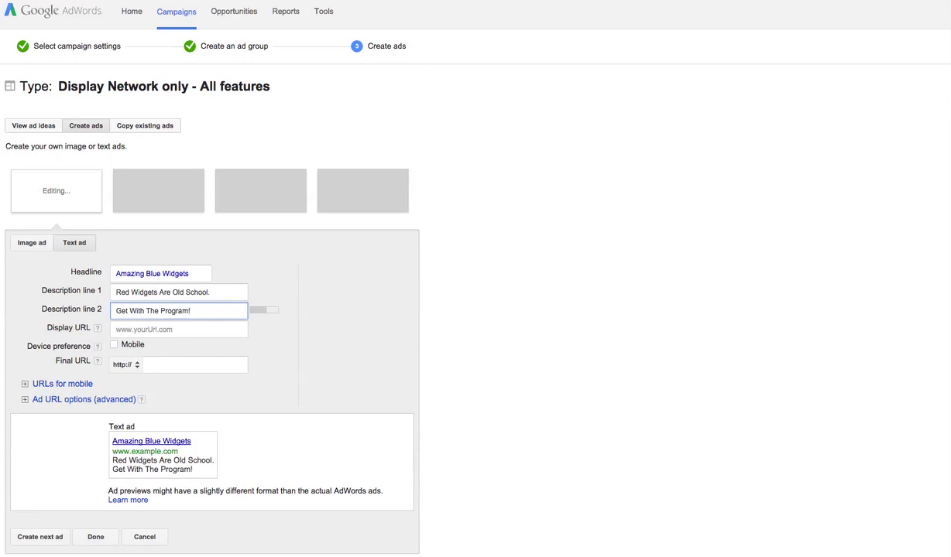
pyautogui.click(148, 330)
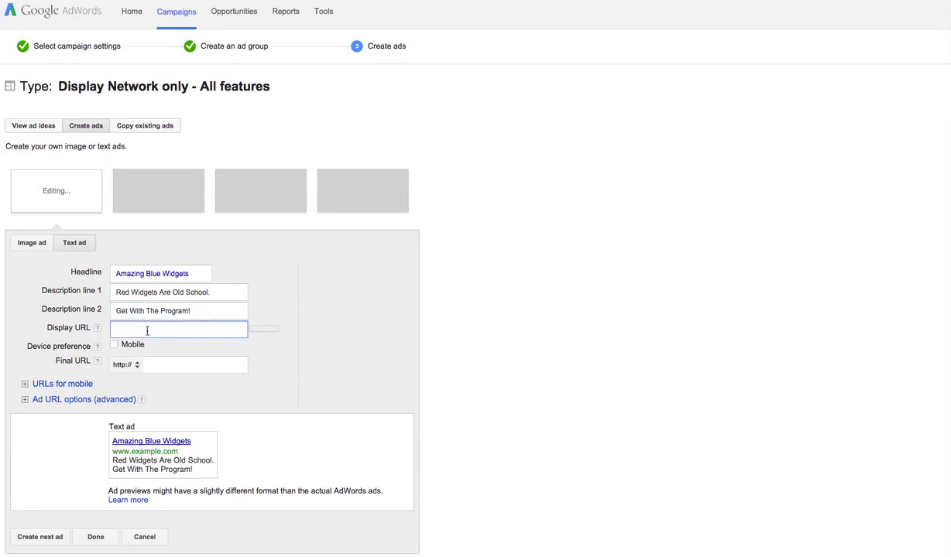
pyautogui.write('bluewidget')
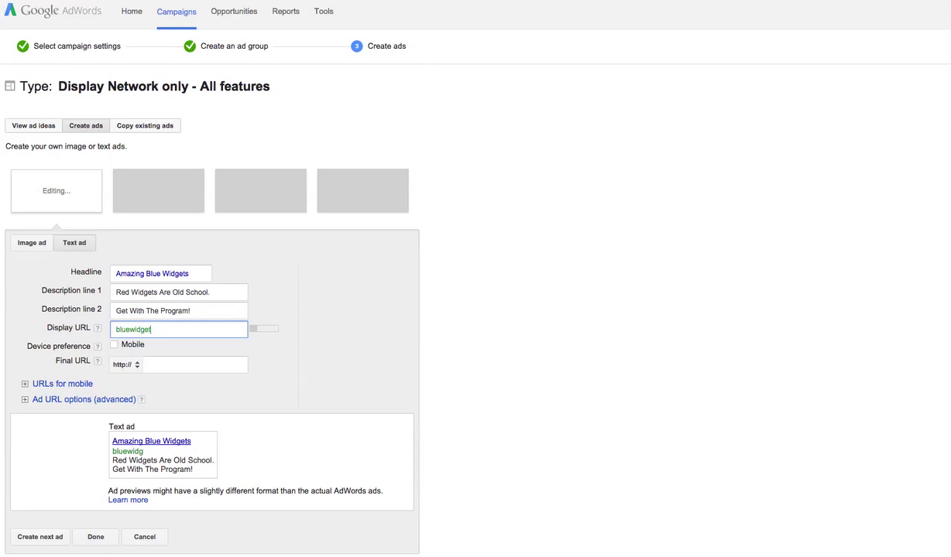
pyautogui.write('s.com')
pyautogui.click(155, 368)
pyautogui.write('bluewidgets.com')
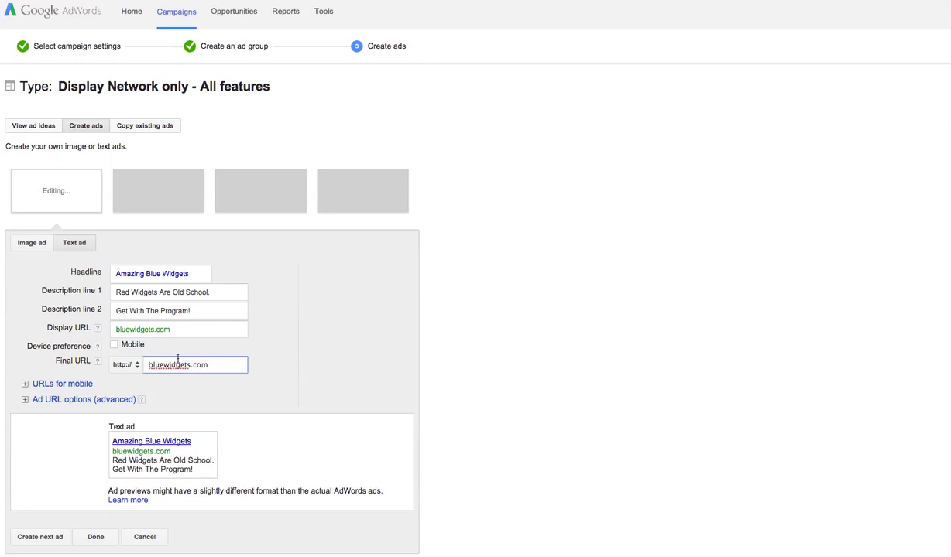
pyautogui.scroll(-3, 408, 323)
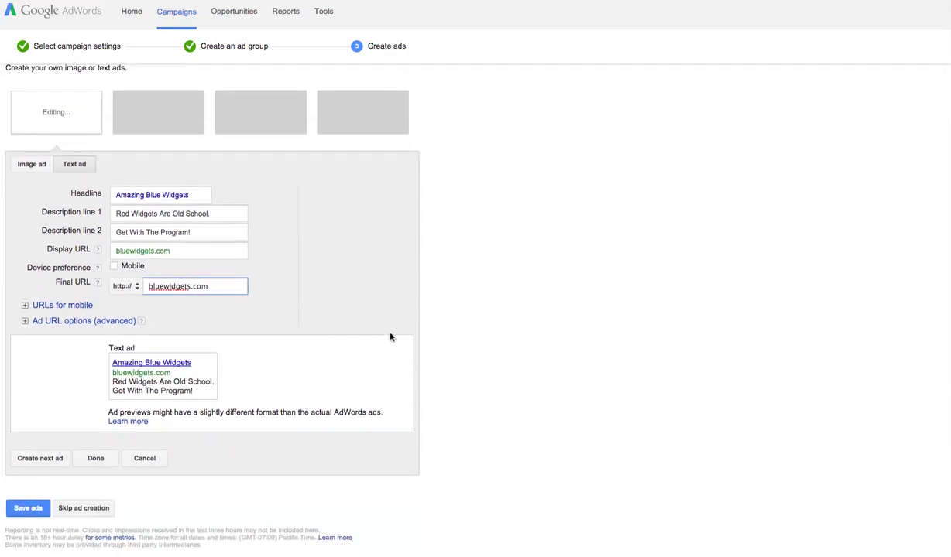
pyautogui.click(27, 508)
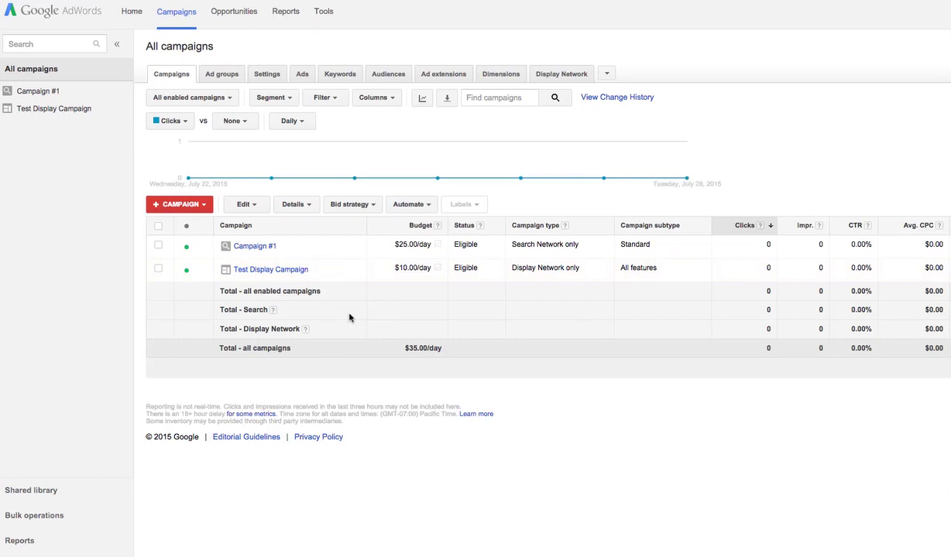
# - Expand Test Display Campaign in the campaign tree and check its Test Group ad group
pyautogui.click(269, 274)
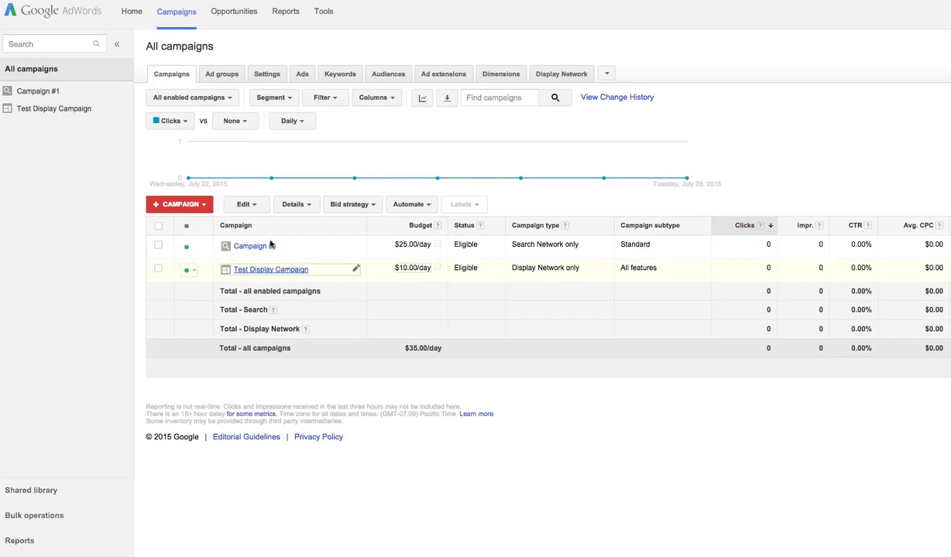
pyautogui.click(44, 107)
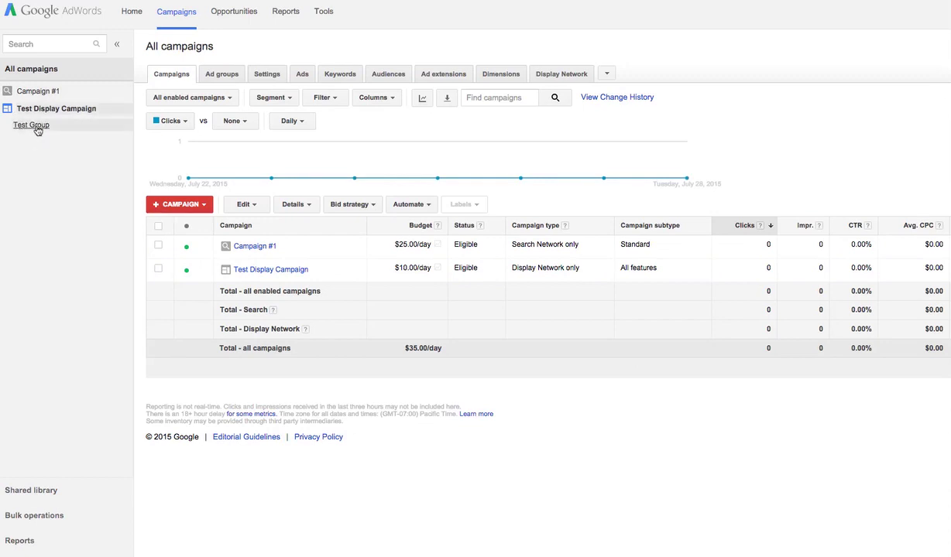
pyautogui.click(35, 126)
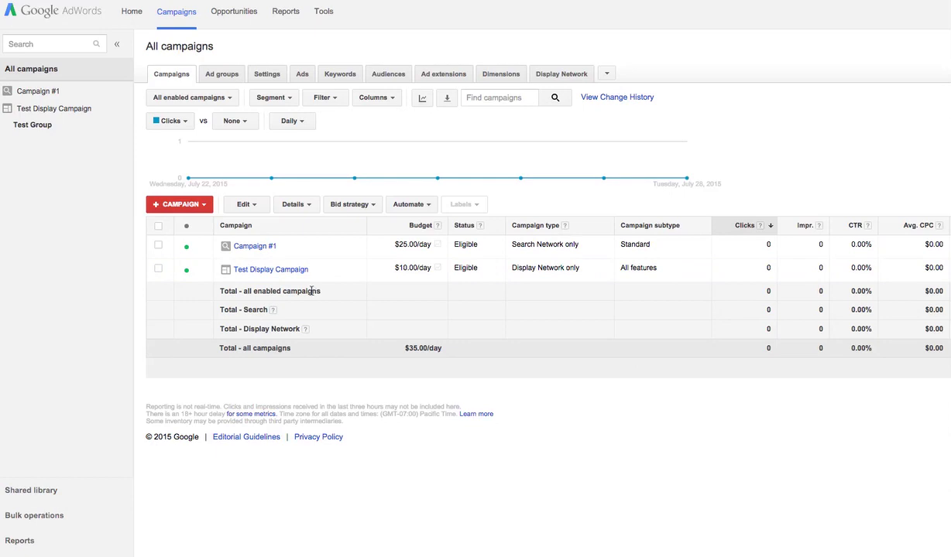
pyautogui.click(267, 270)
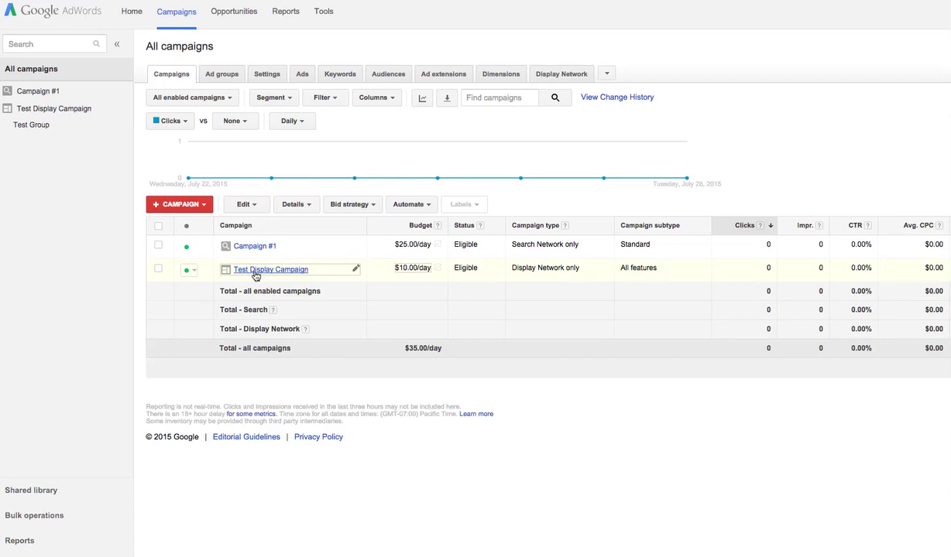
# - Open the Display Network reporting for all campaigns and exit its guided tour
pyautogui.click(547, 77)
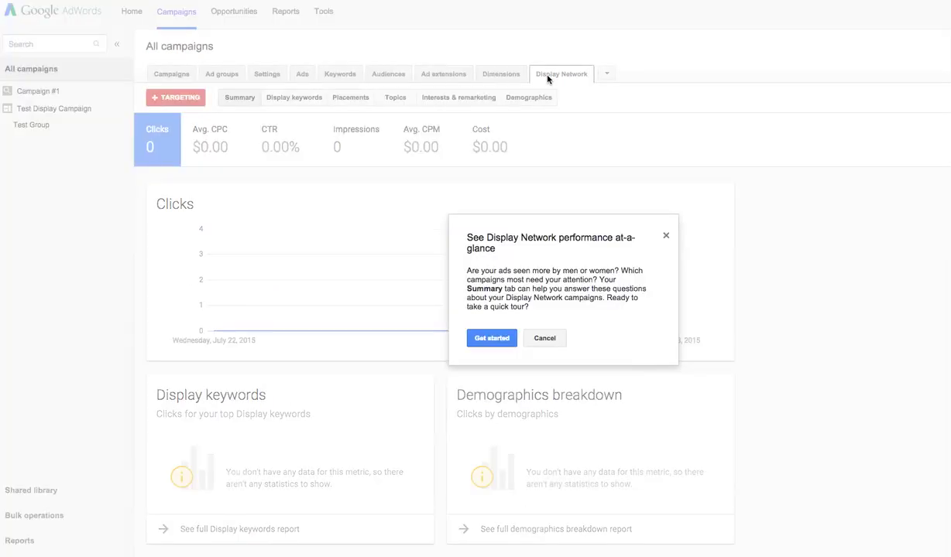
pyautogui.click(666, 236)
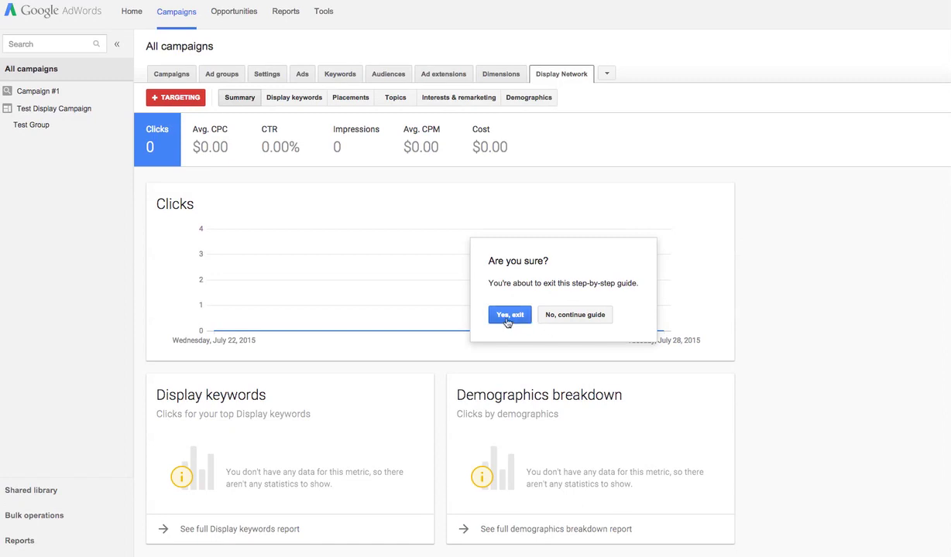
pyautogui.click(510, 316)
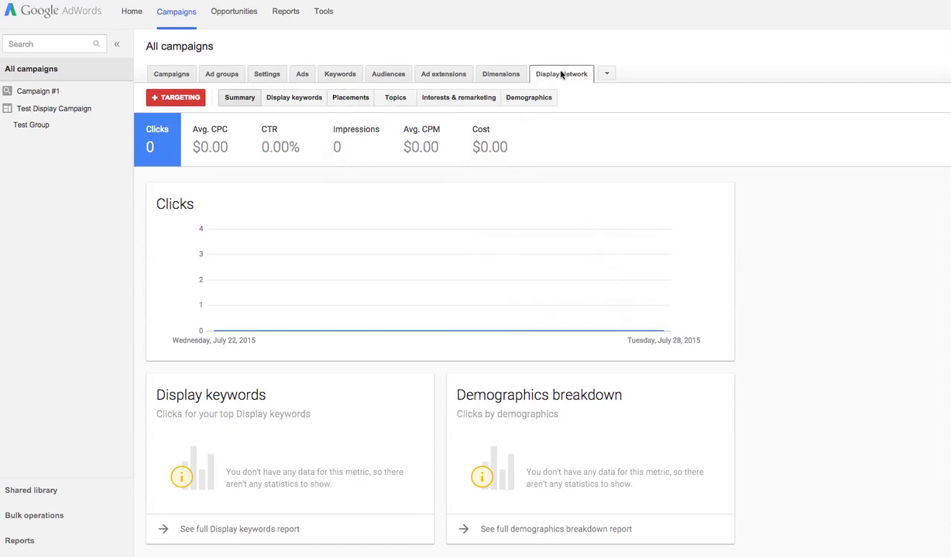
# - From the placements report, start adding exclusions and choose Test Group in Test Display Campaign as the ad group
pyautogui.click(349, 100)
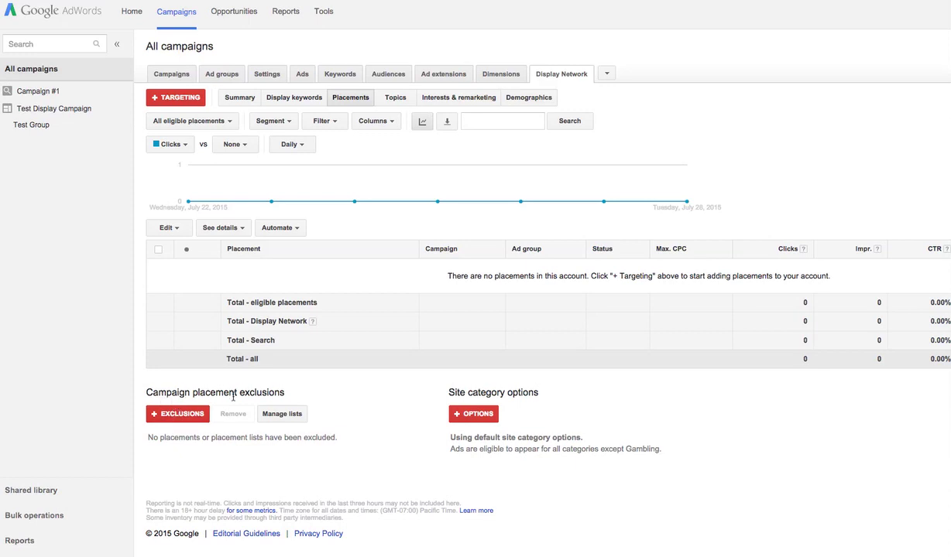
pyautogui.click(157, 414)
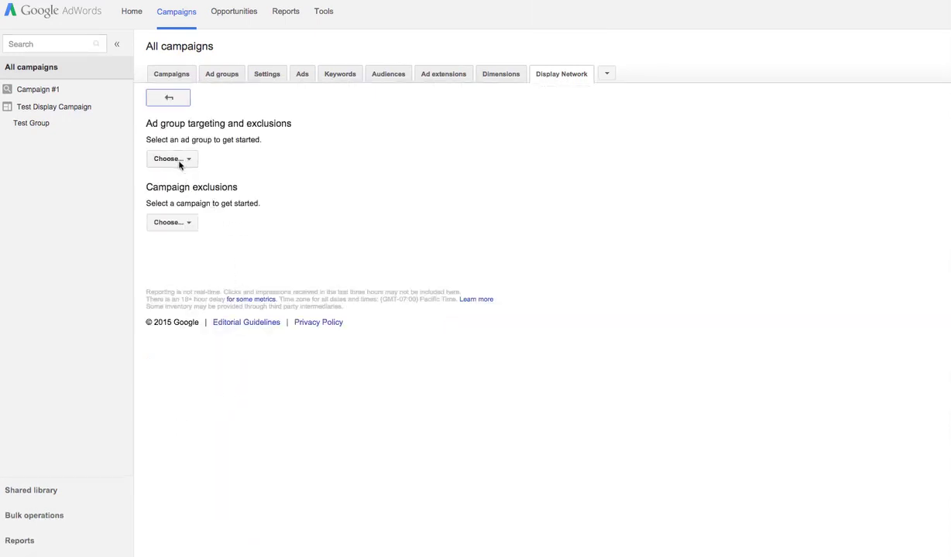
pyautogui.click(178, 160)
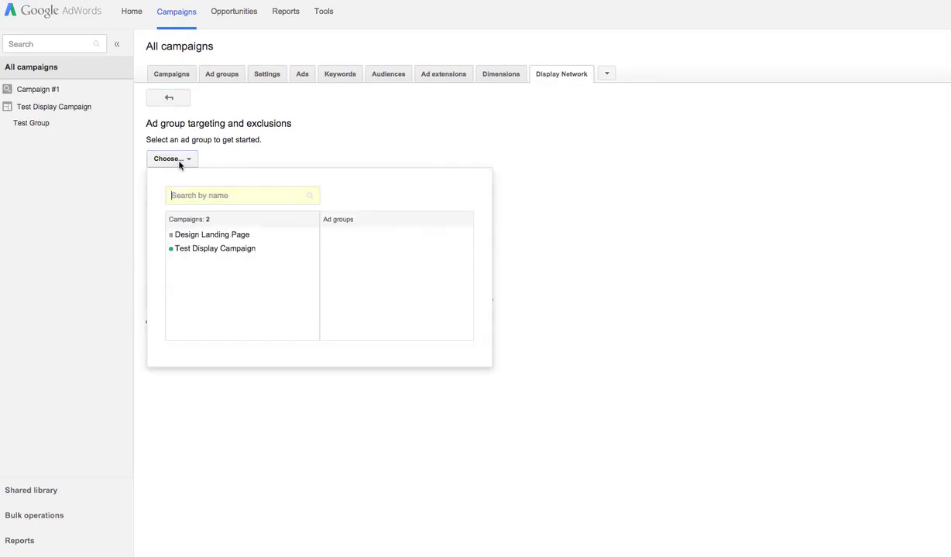
pyautogui.click(200, 254)
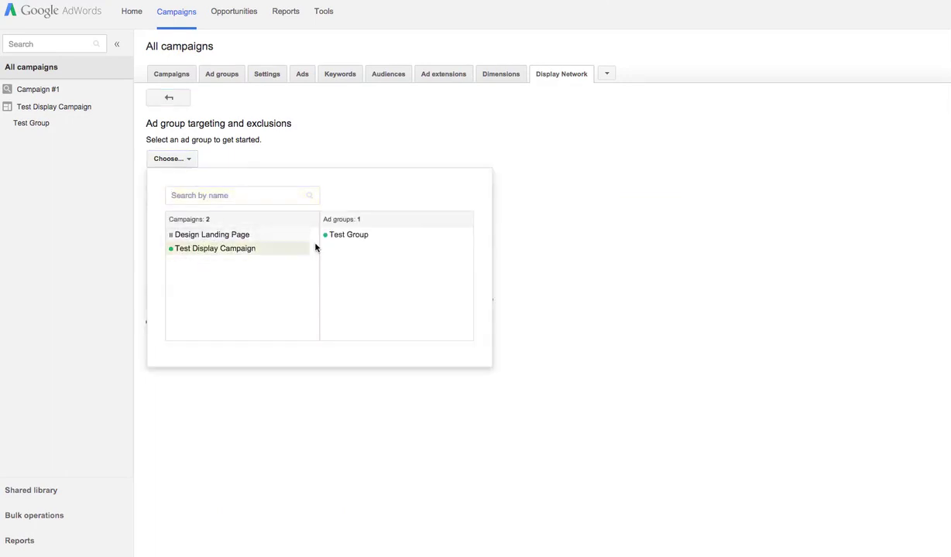
pyautogui.click(347, 239)
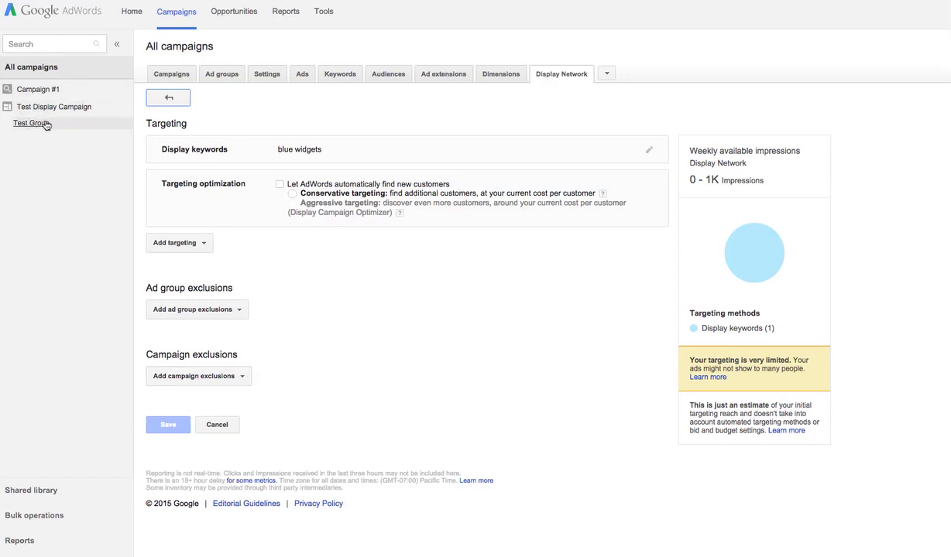
# - Add adsenseformobileapps.com and appspot.com as campaign-level placement exclusions and save them
pyautogui.click(242, 377)
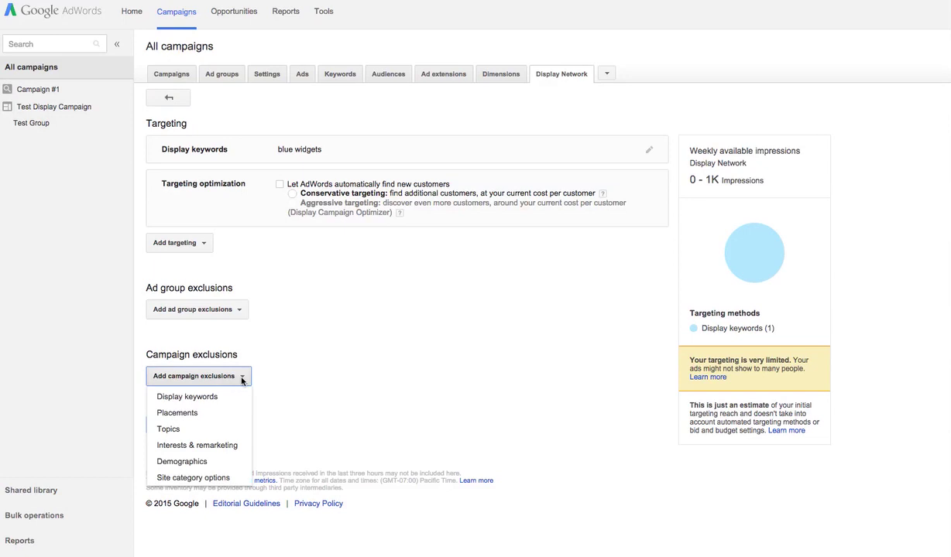
pyautogui.click(188, 415)
pyautogui.scroll(-2, 364, 348)
pyautogui.scroll(-1, 356, 339)
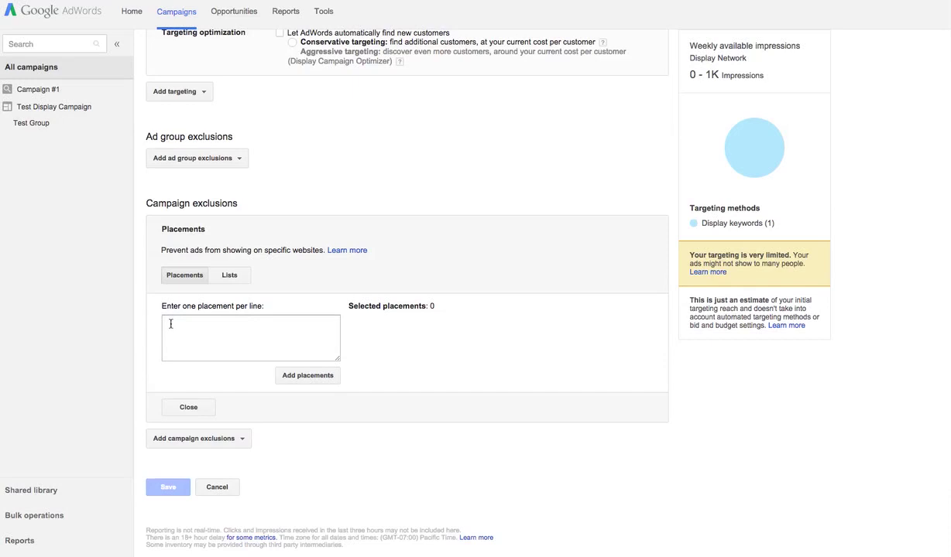
pyautogui.click(170, 323)
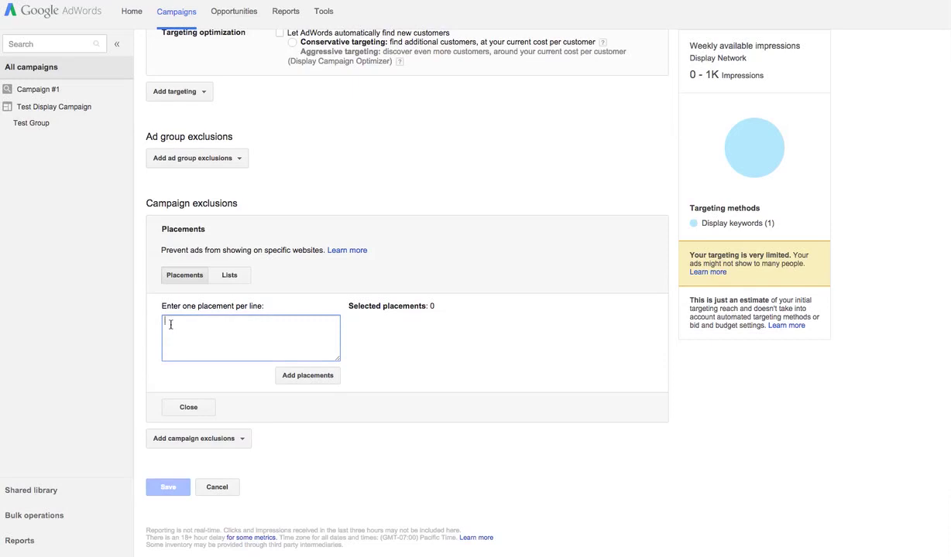
pyautogui.write('adsenseformobileapps.com')
pyautogui.press('Return')
pyautogui.write('appspot.com')
pyautogui.click(306, 377)
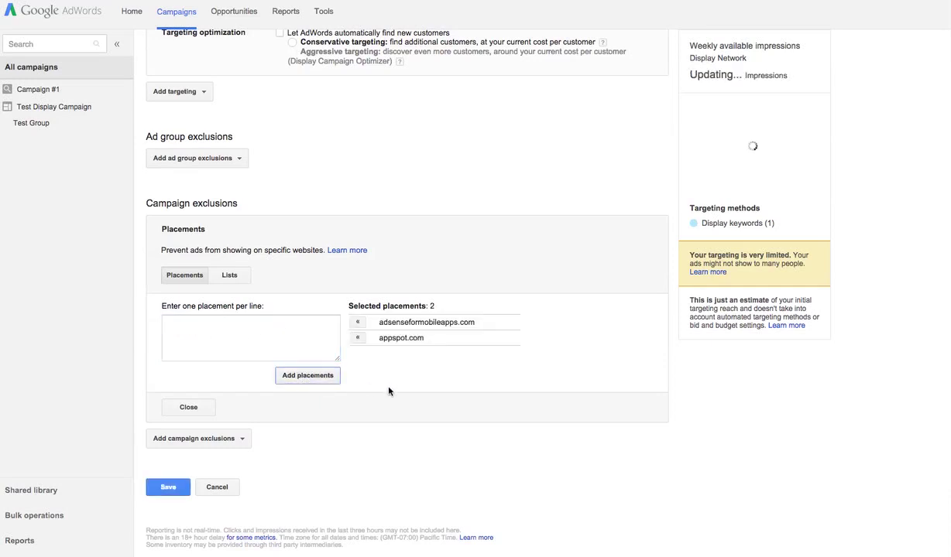
pyautogui.click(170, 493)
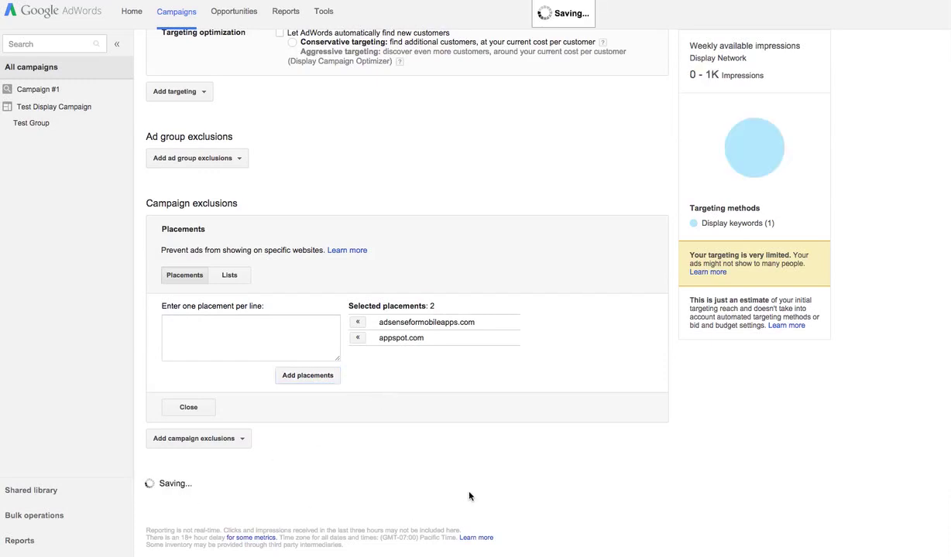